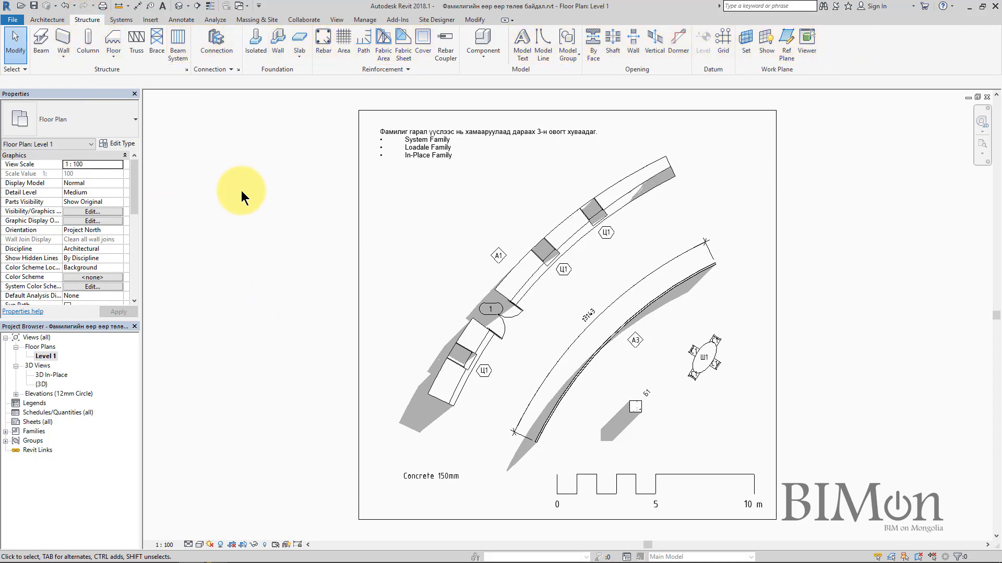
click(119, 19)
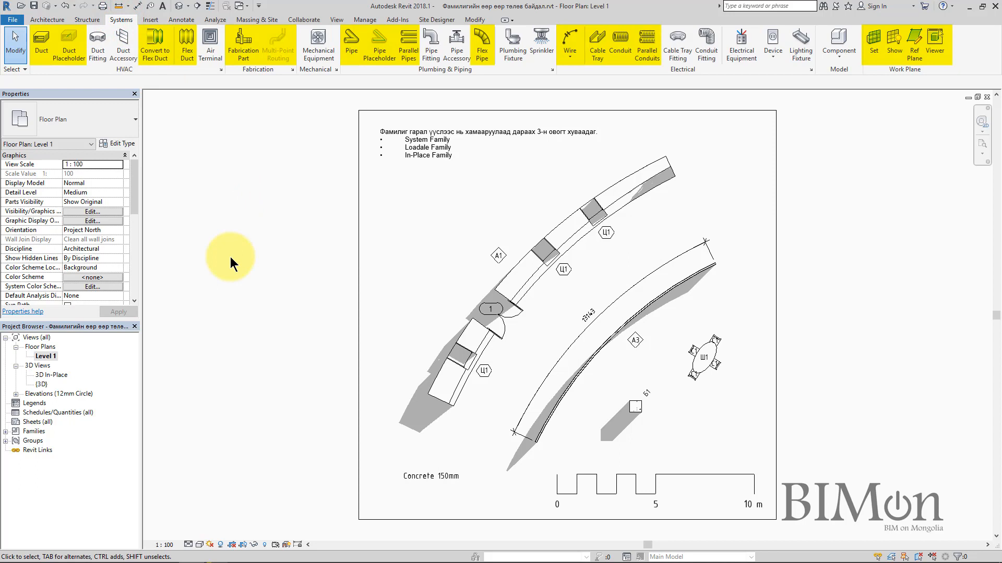
click(181, 20)
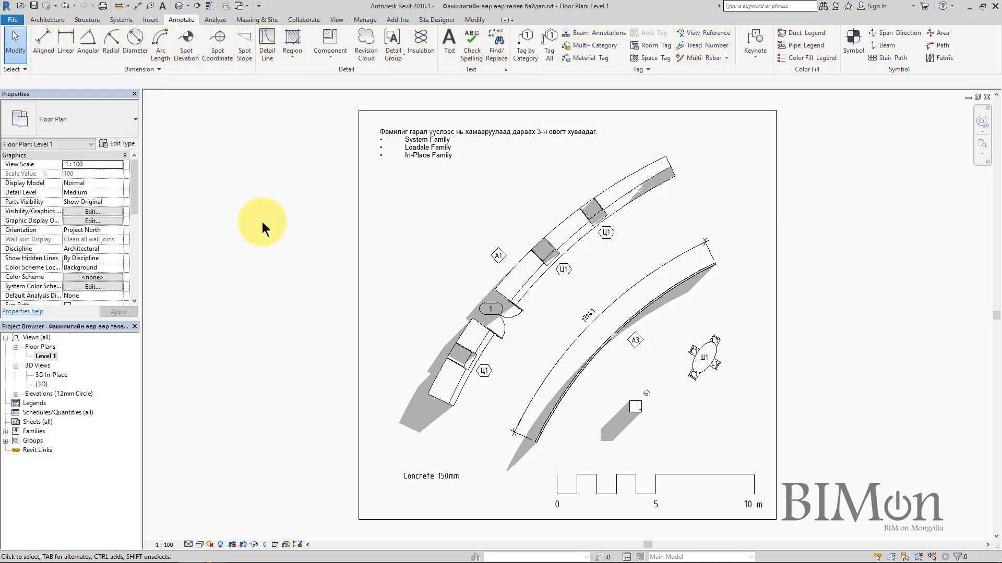
click(334, 21)
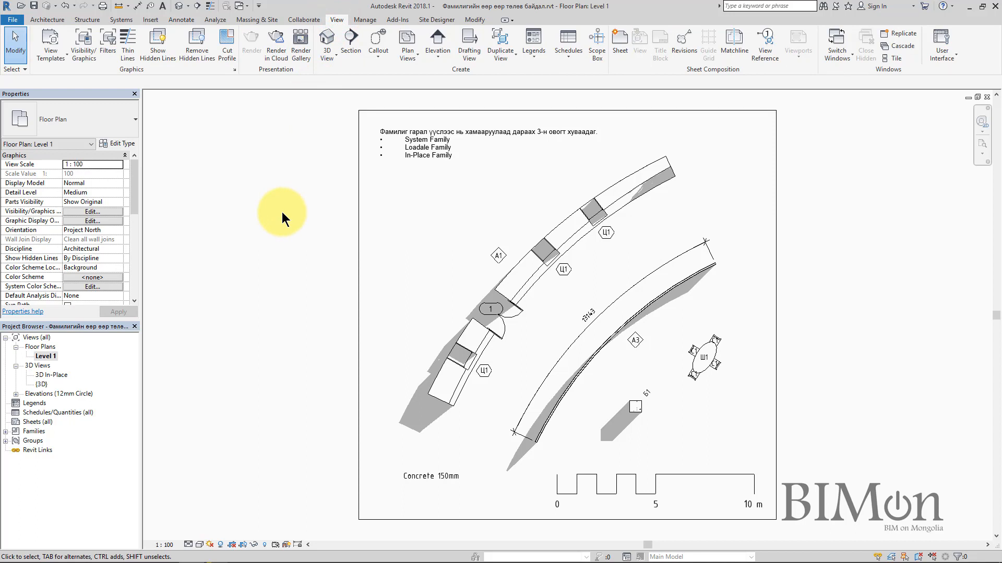
click(361, 19)
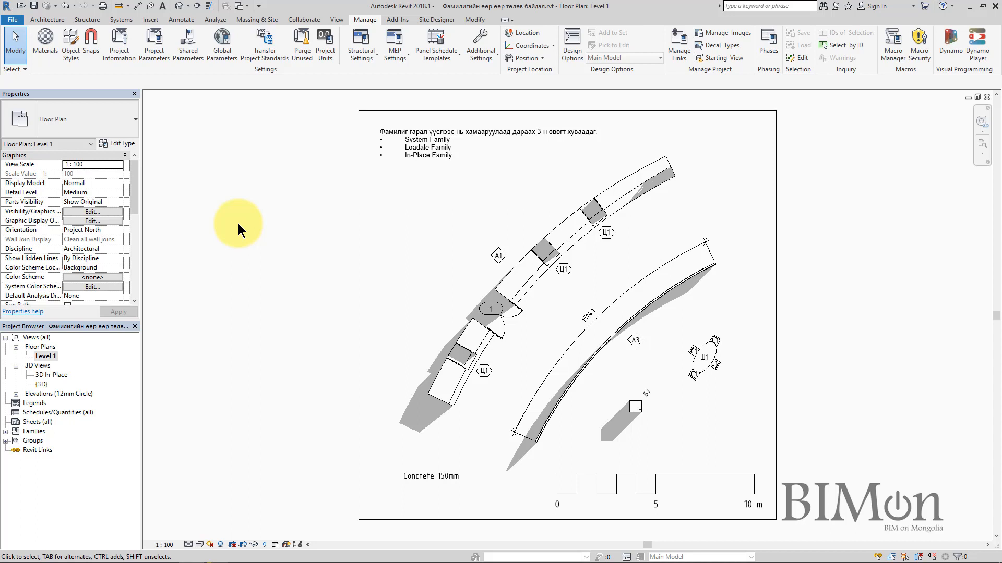
Undo the last move of the window near the lower end of the thick curved wall.
key(ctrl+z)
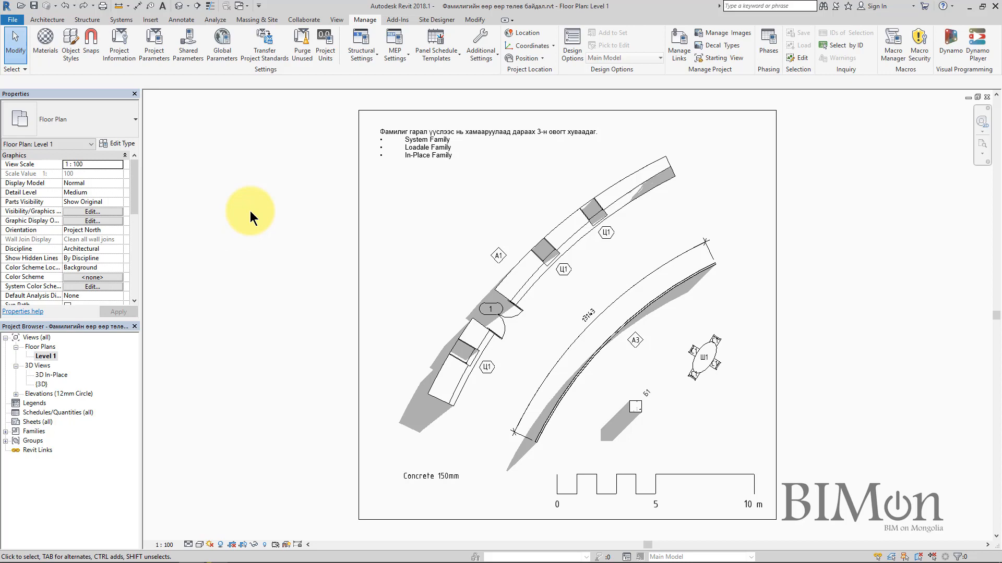
Open the thin curved wall's type properties, look through the Curtain Wall and Stacked Wall families, and return to Basic Wall.
click(586, 370)
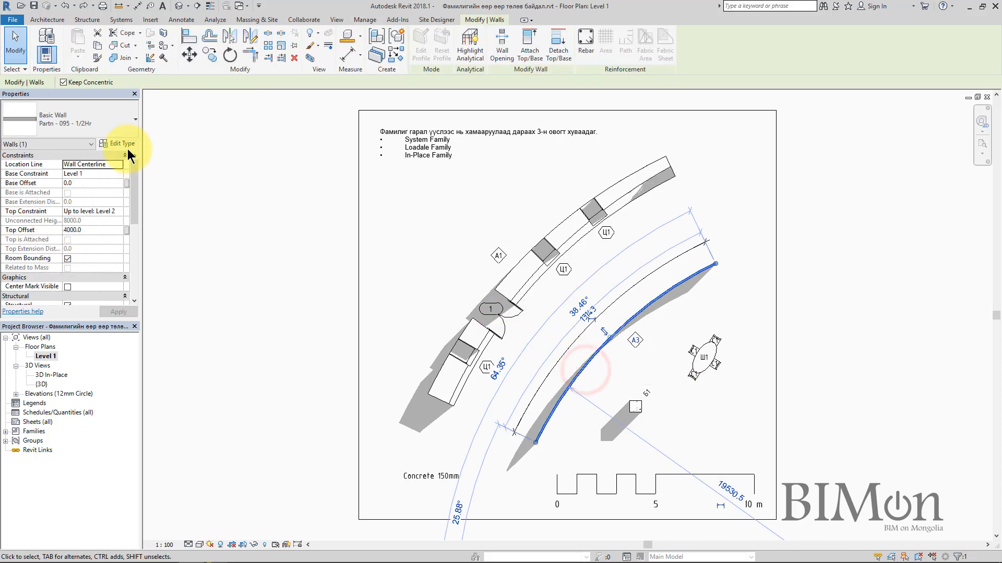
click(125, 144)
click(330, 151)
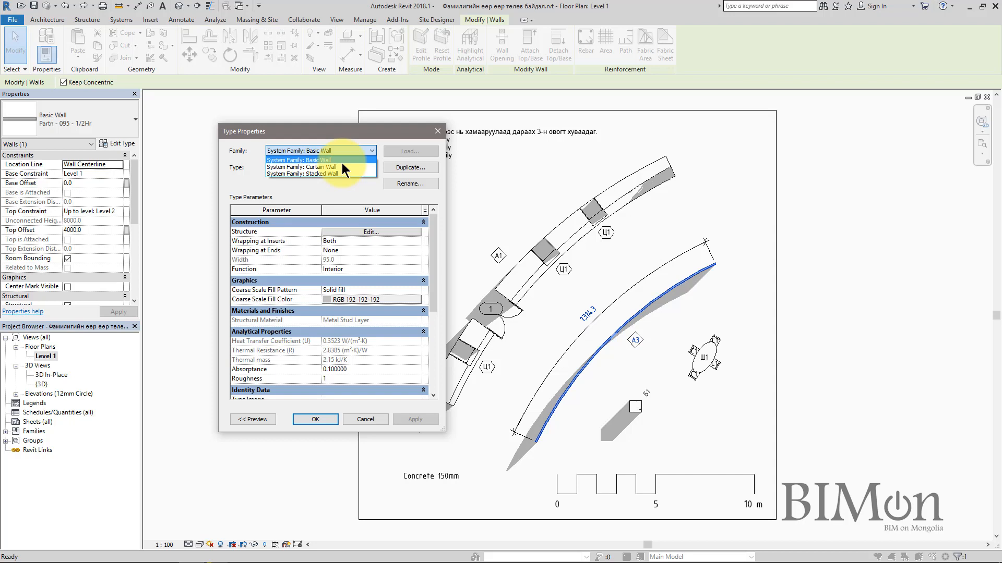
click(338, 165)
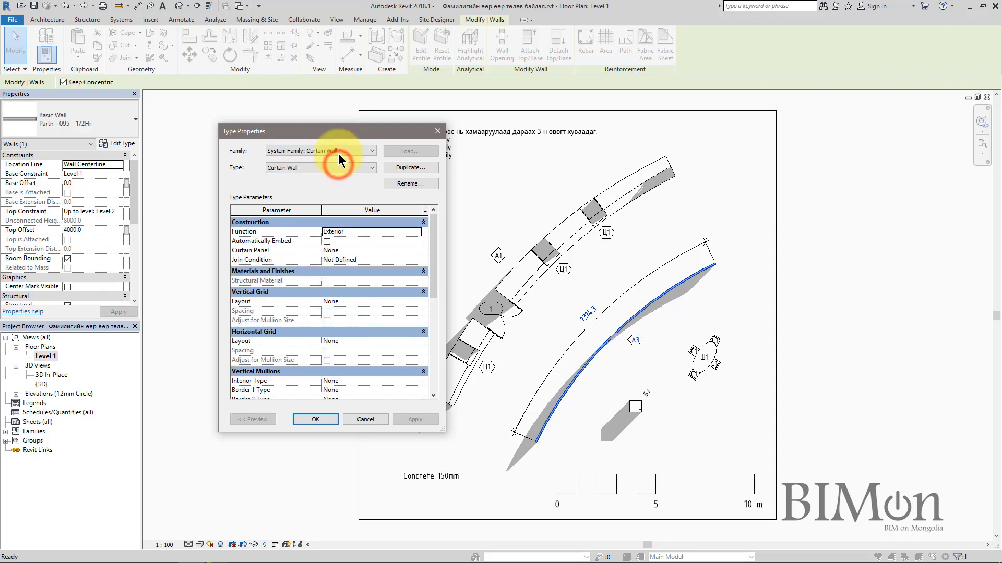
click(339, 152)
click(334, 174)
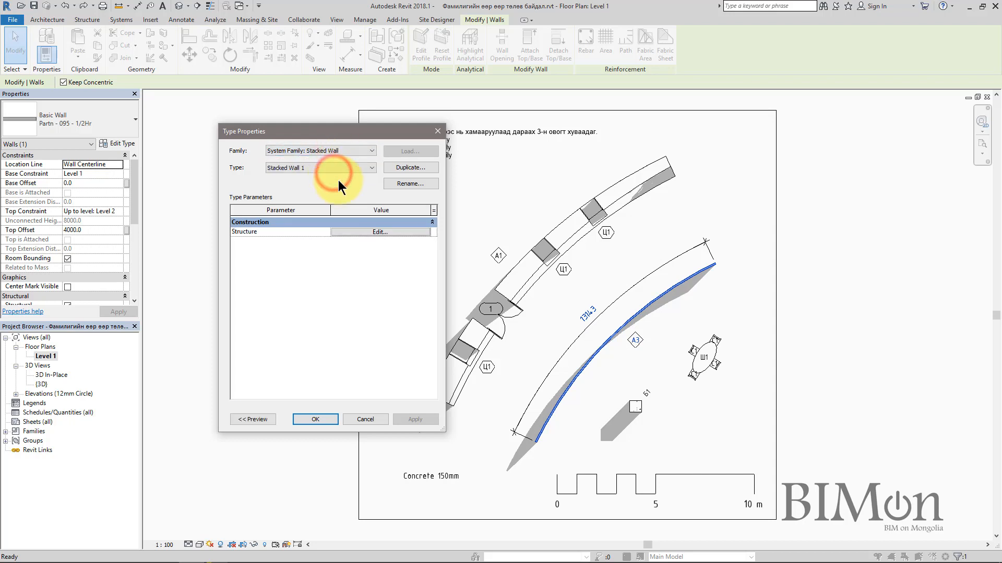
click(341, 148)
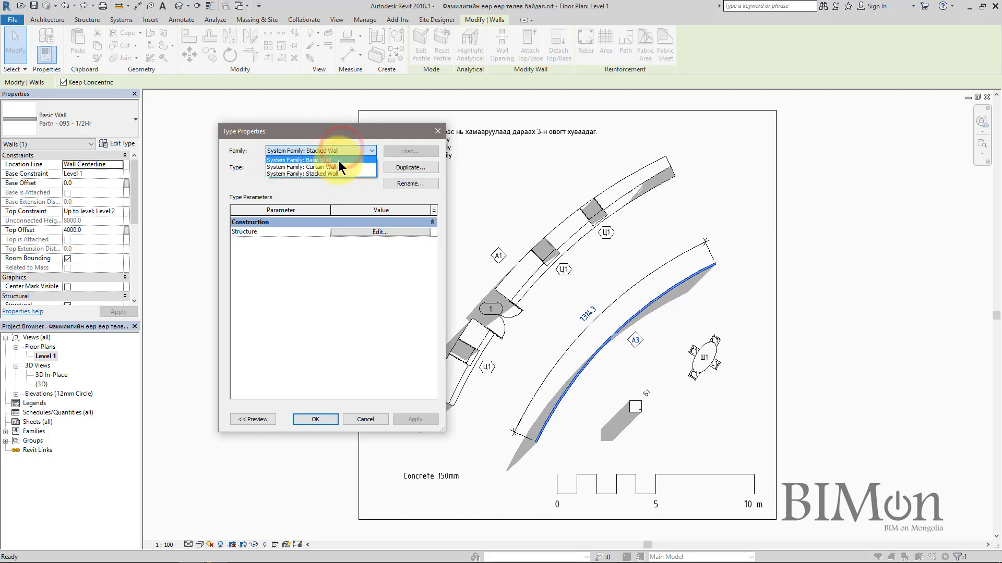
click(338, 163)
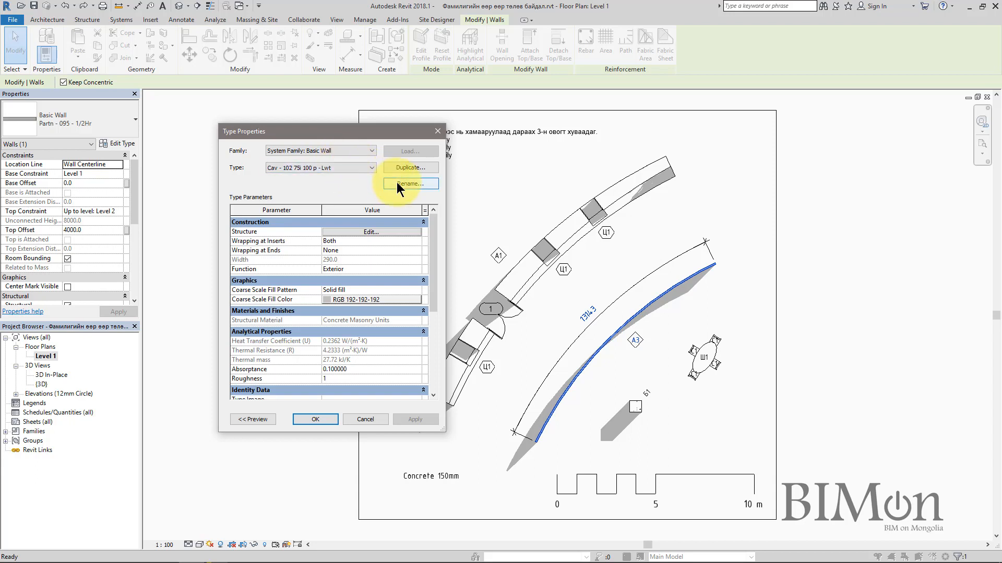
Duplicate the basic wall type Cav - 102 75i 100 p - Lwt under the name "Шинэ төрөл".
click(402, 165)
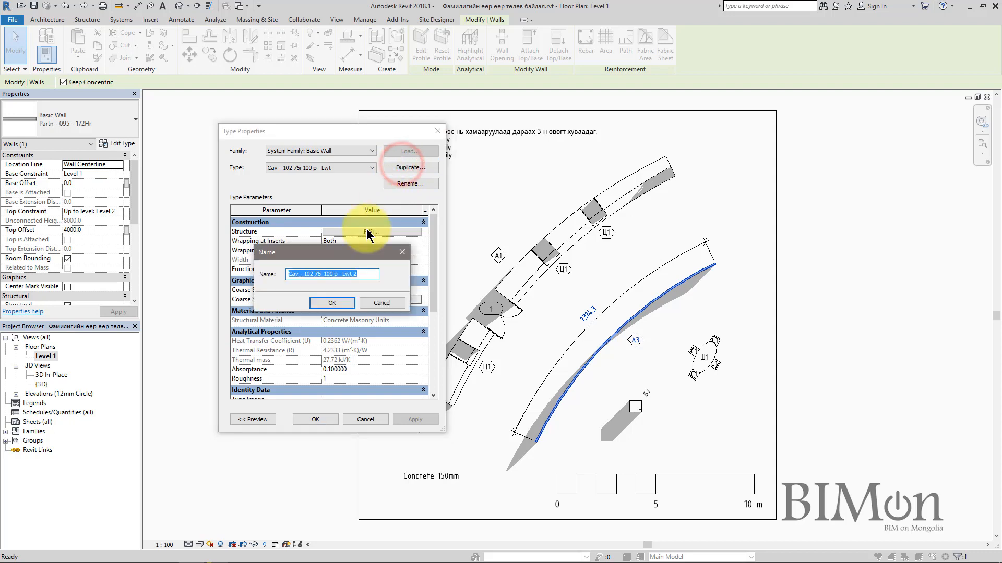
text(Шинэ төрөл)
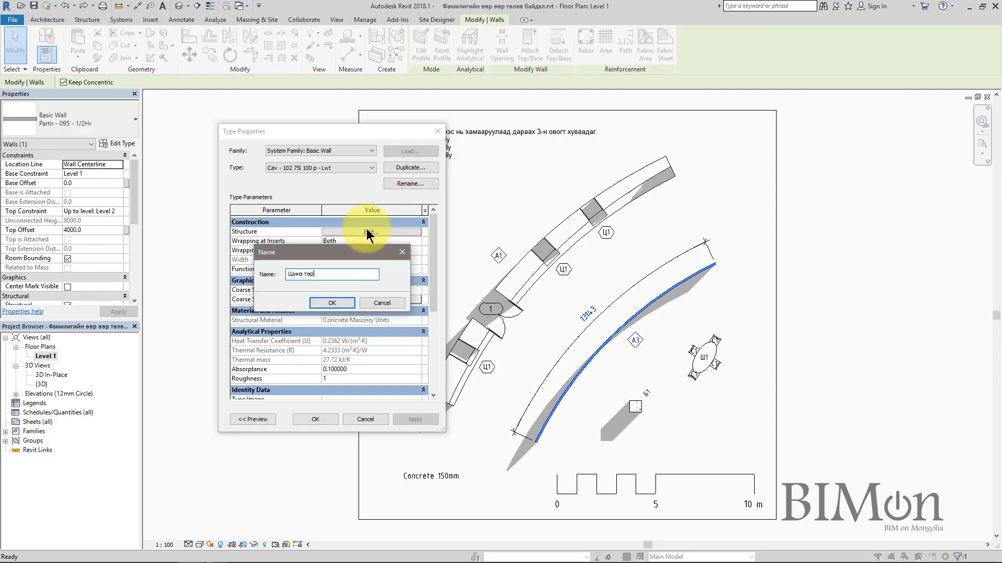
key(Return)
Set the concrete structure layer of the new wall type to 500 thick and apply the type to the curved wall.
click(366, 232)
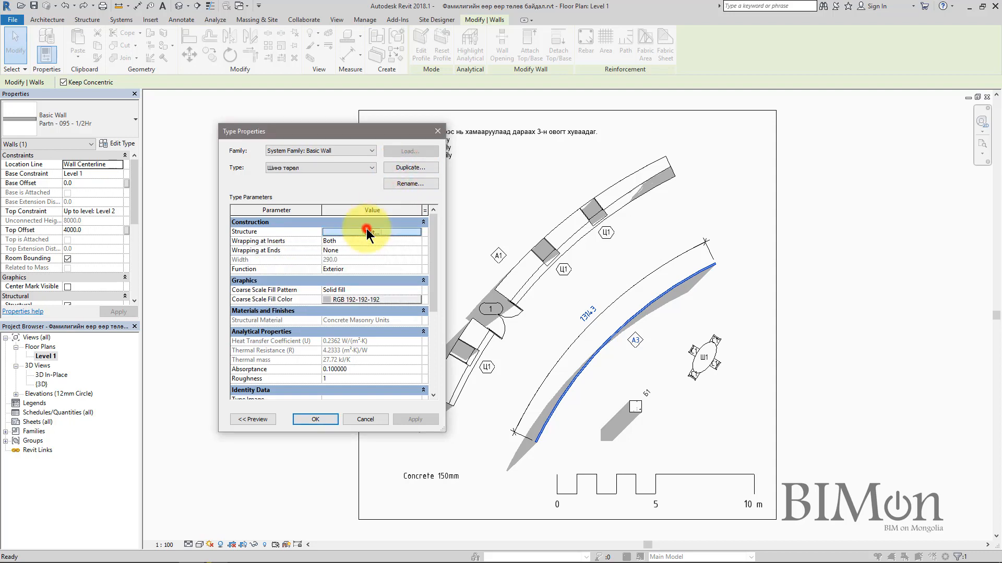
click(326, 253)
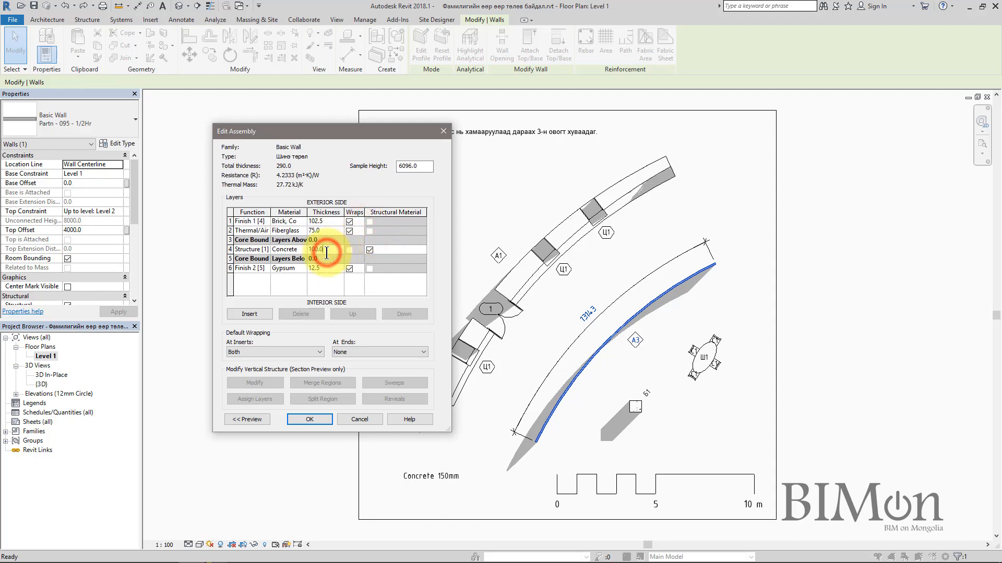
text(500)
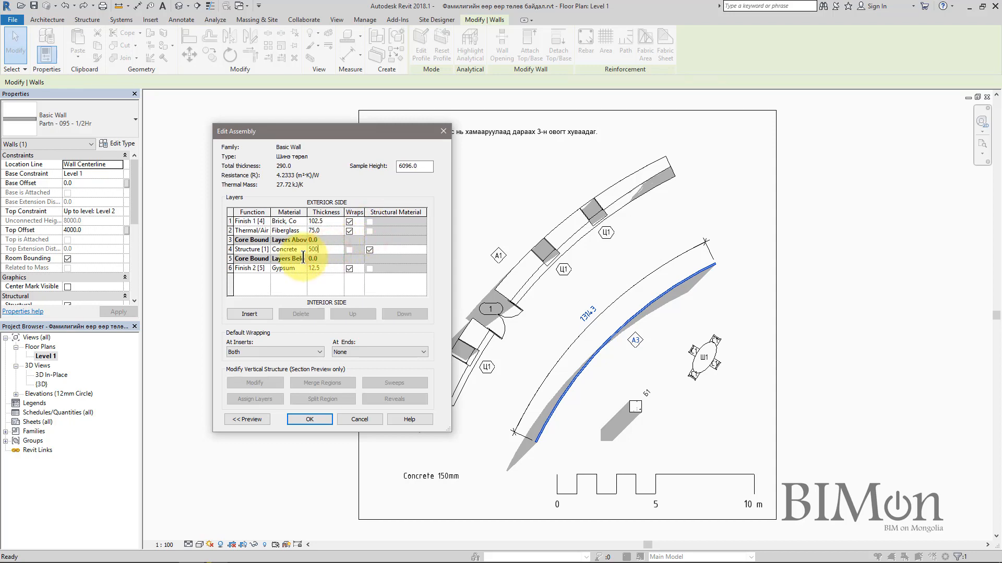
click(309, 419)
click(308, 417)
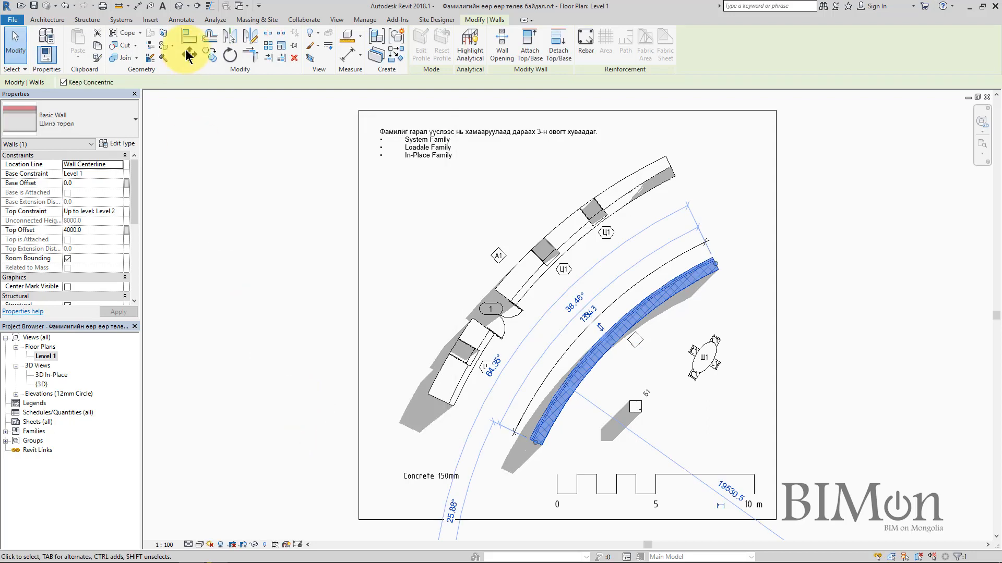
Place three M_Fixed 0915 x 1220mm windows on the tall curved wall in the default 3D view.
click(178, 6)
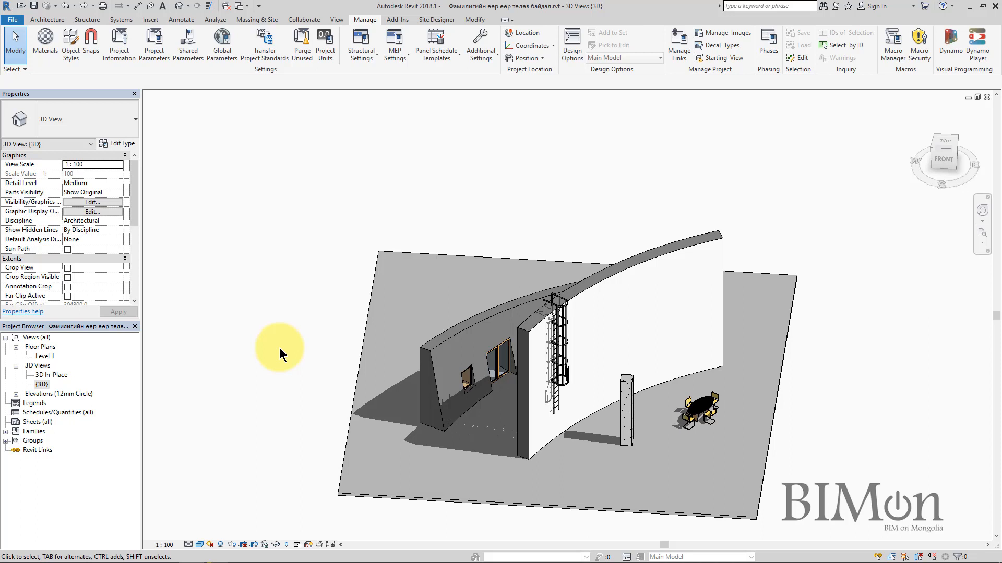
click(48, 20)
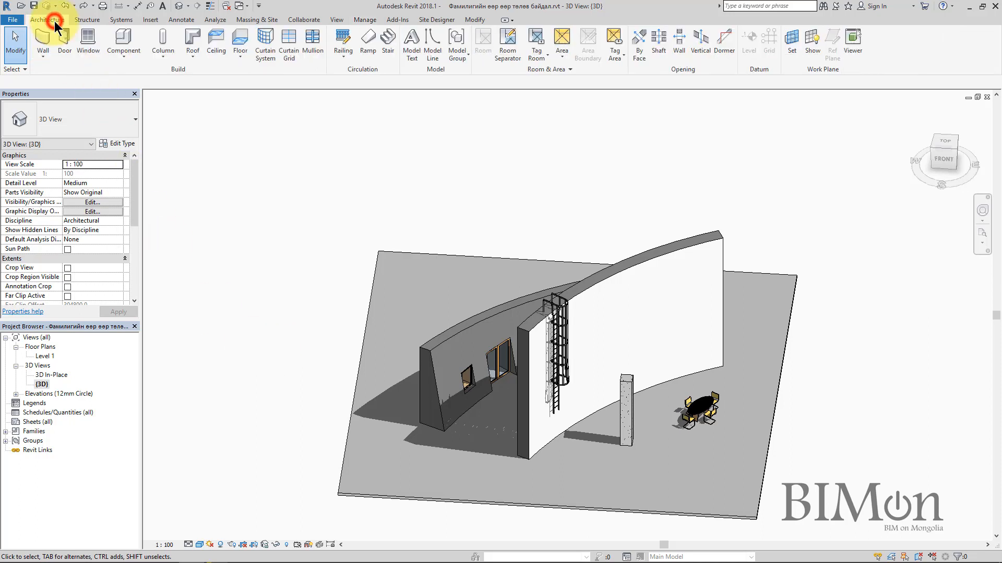
click(78, 42)
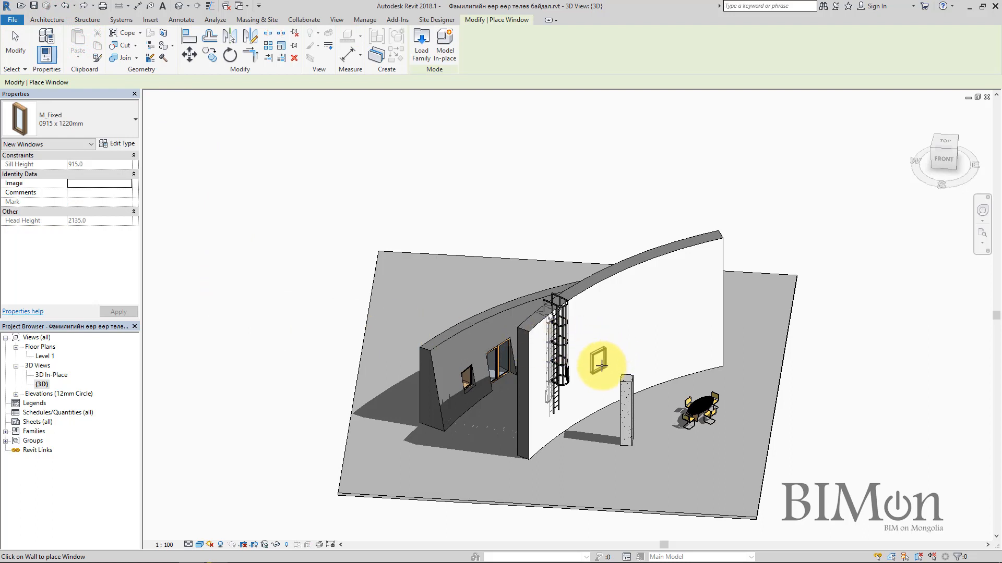
click(595, 361)
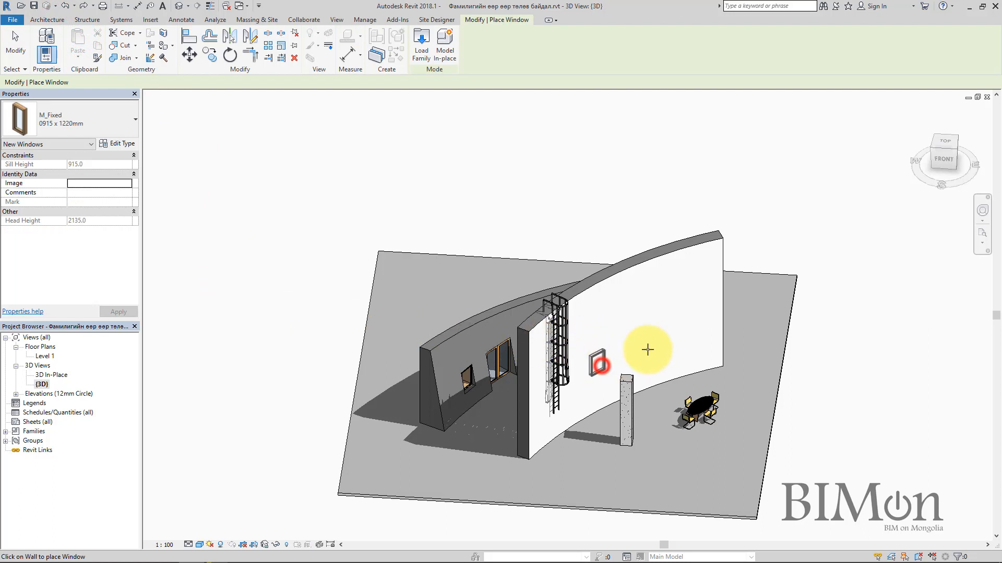
click(682, 303)
click(655, 346)
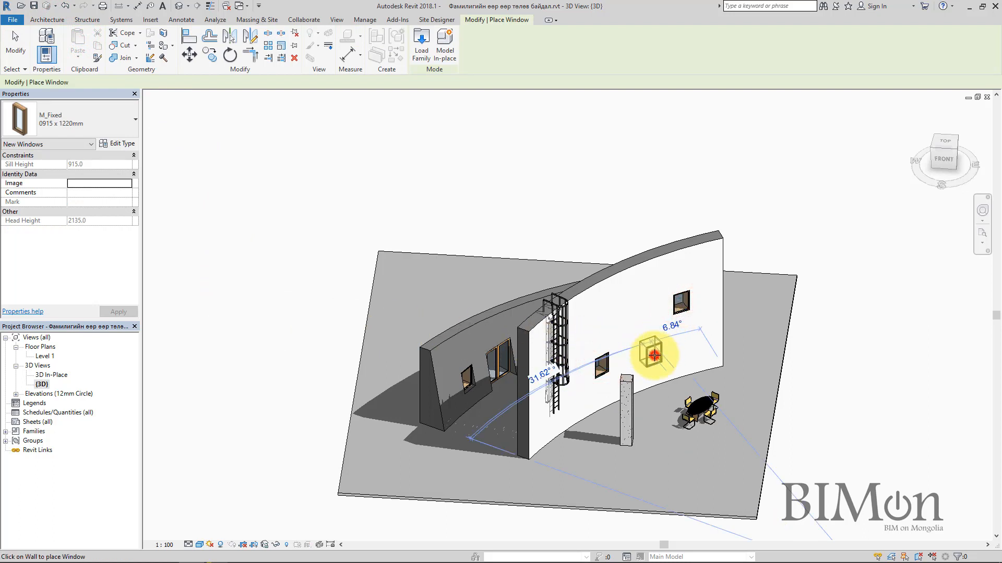
key(Escape)
key(Escape)
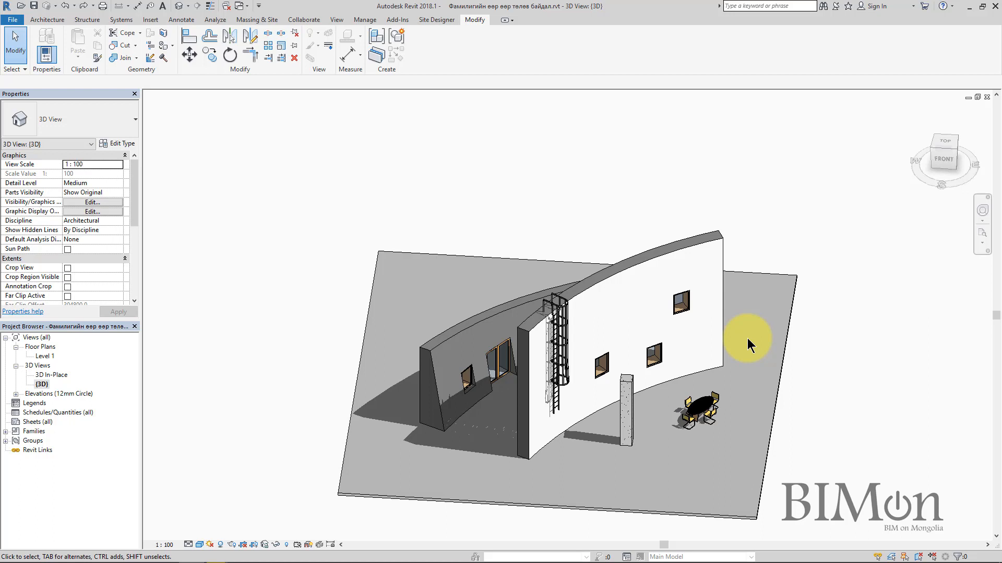
Lower the tall curved wall to about 6393 mm high and shorten it slightly at its far end.
click(721, 339)
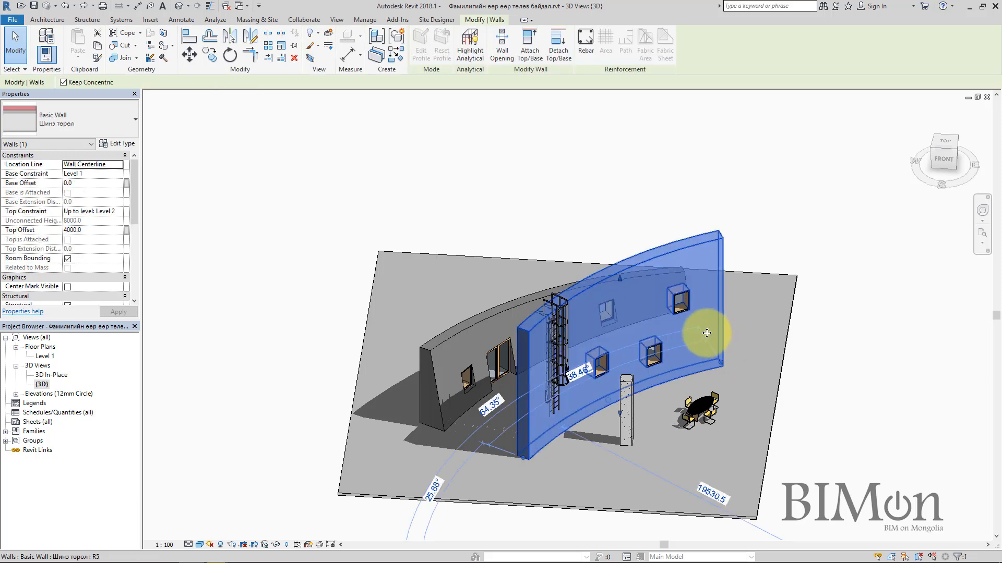
drag(621, 281, 697, 366)
Change the type of the curved wall with the three new windows to Partn - 095 - 1/2Hr.
click(61, 123)
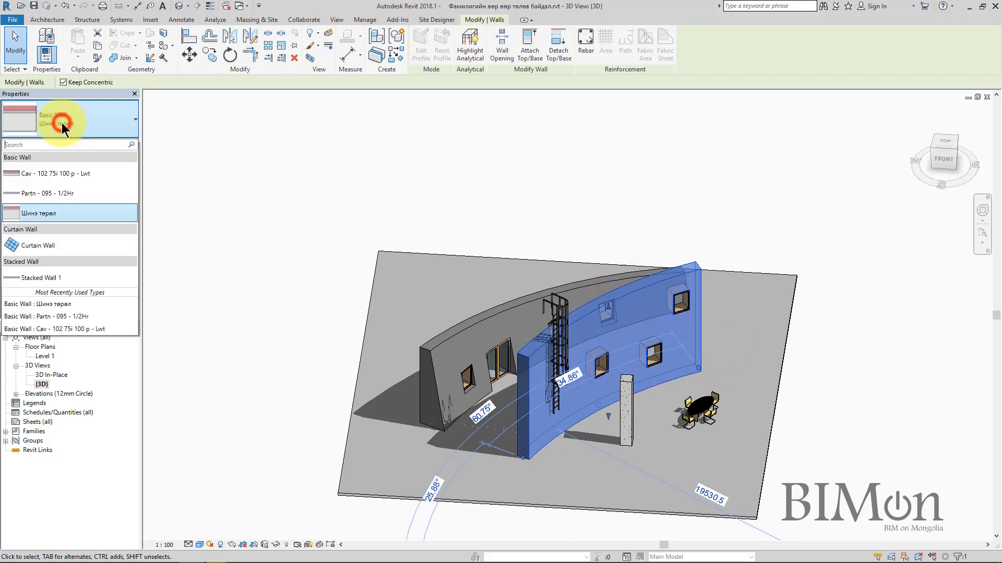
click(841, 357)
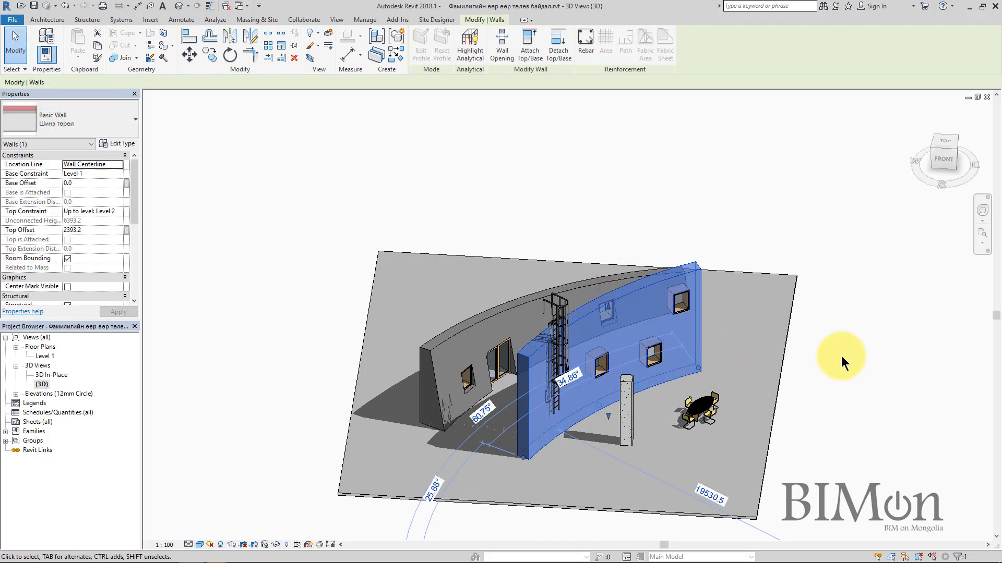
click(841, 357)
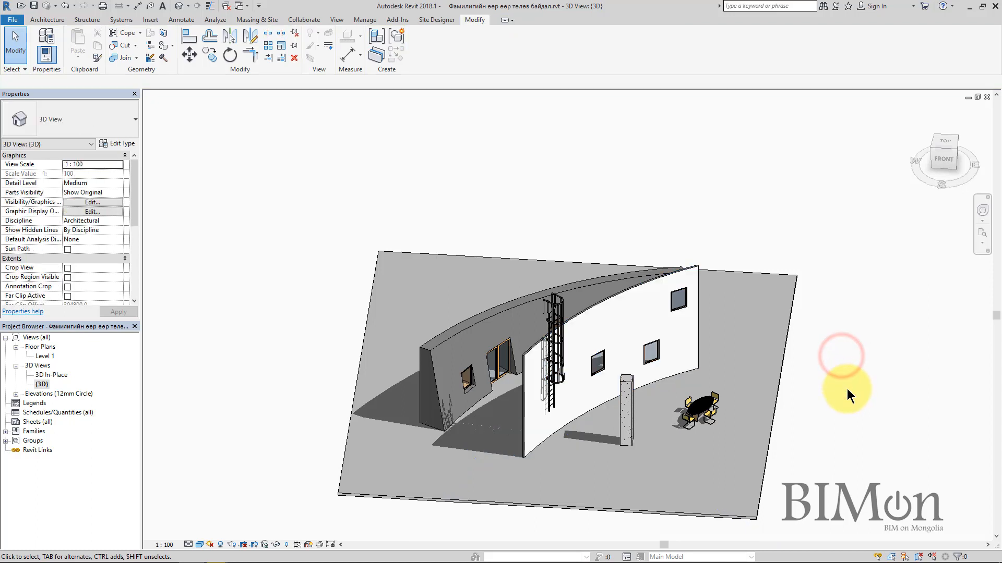
Start in-place editing of the tapered curved wall and open its swept blend for editing.
click(444, 415)
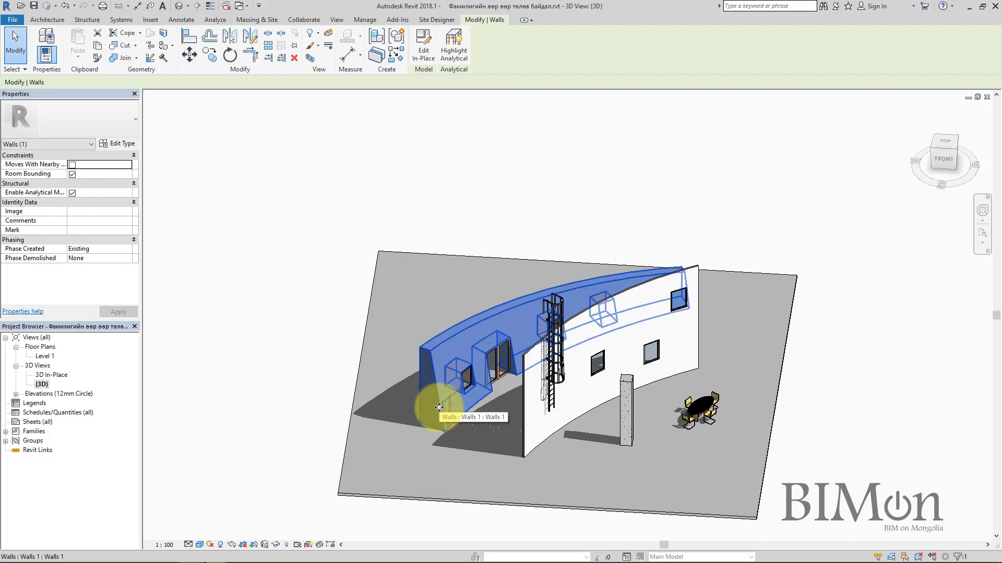
click(80, 122)
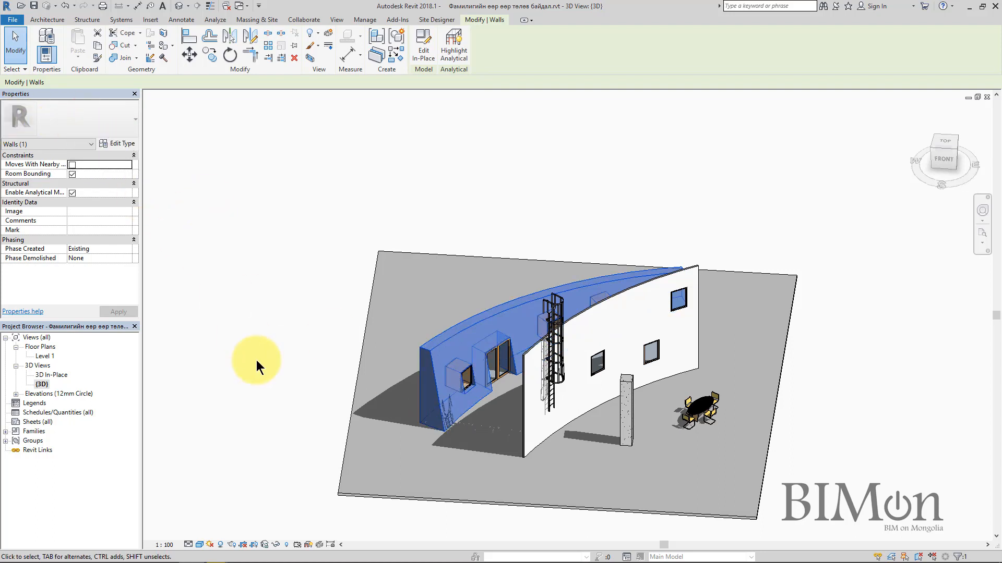
click(424, 46)
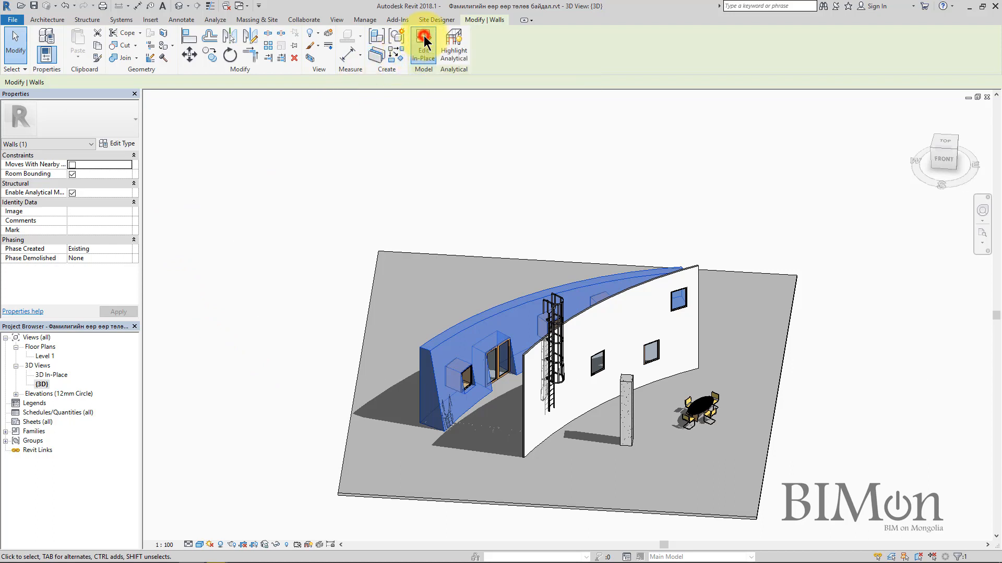
click(480, 398)
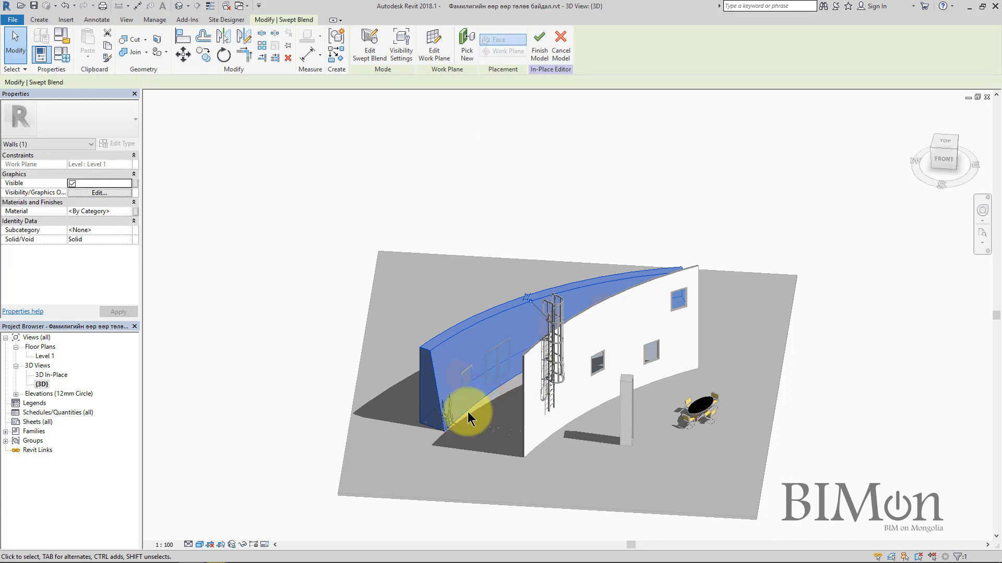
click(370, 46)
Edit Profile 1 at the swept blend's near end by moving its upper inner corner outward, then finish the profile and the blend.
click(430, 360)
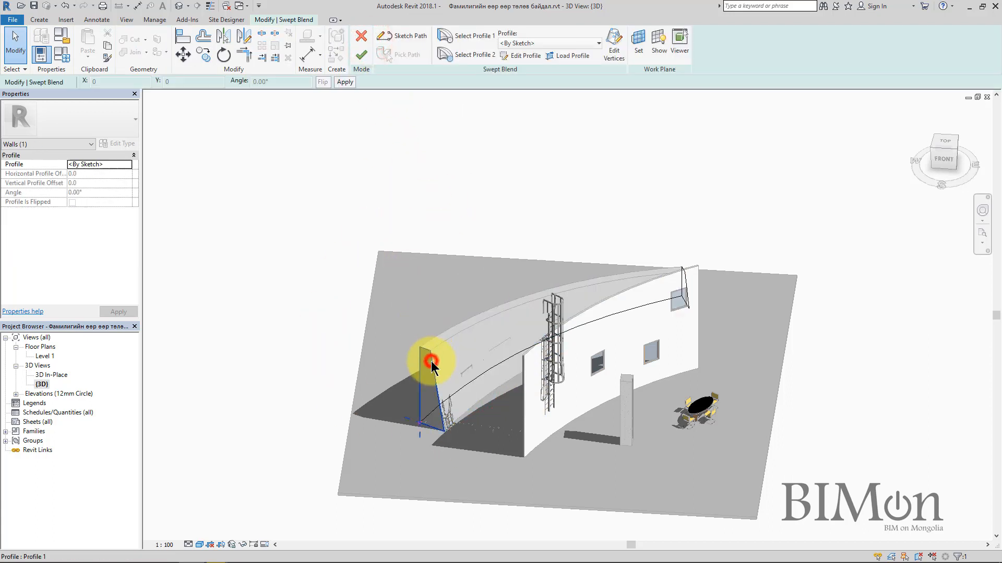
click(505, 56)
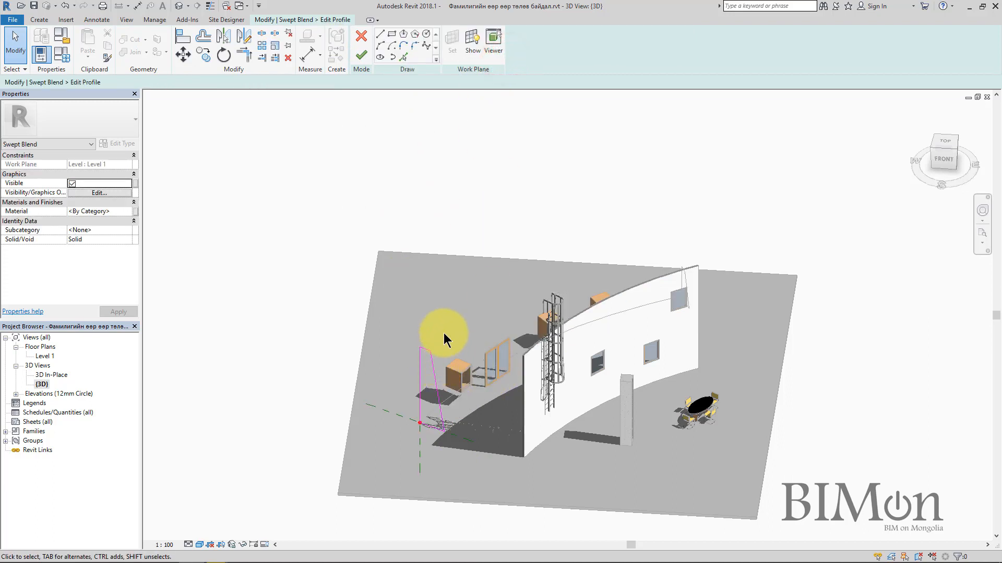
click(430, 352)
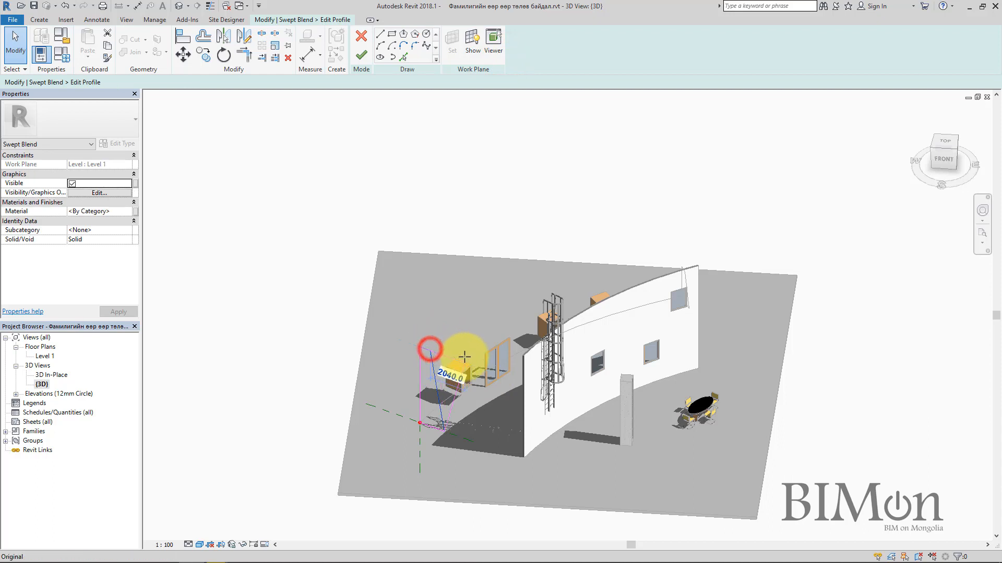
click(361, 55)
click(361, 54)
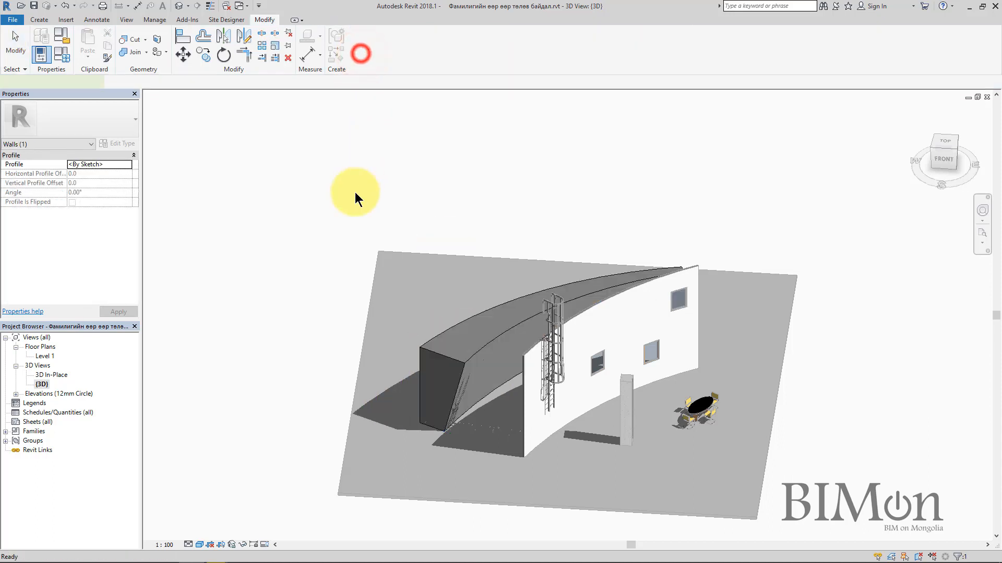
Finish the in-place model of the tapered curved wall.
click(534, 40)
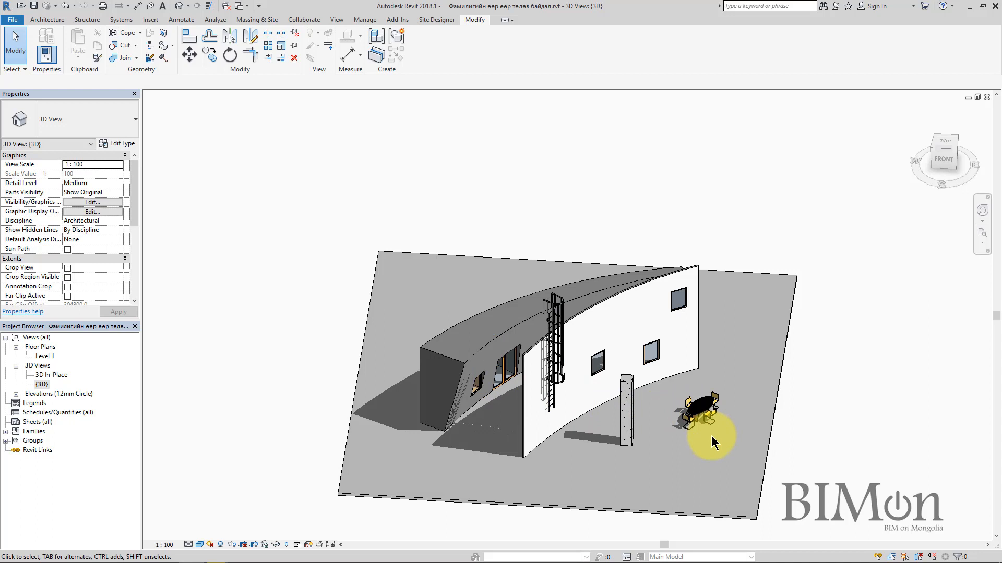
Open the Level 1 floor plan and inspect the graphic scale, wall tag A3, bulleted text note and curved wall's dimension.
click(633, 412)
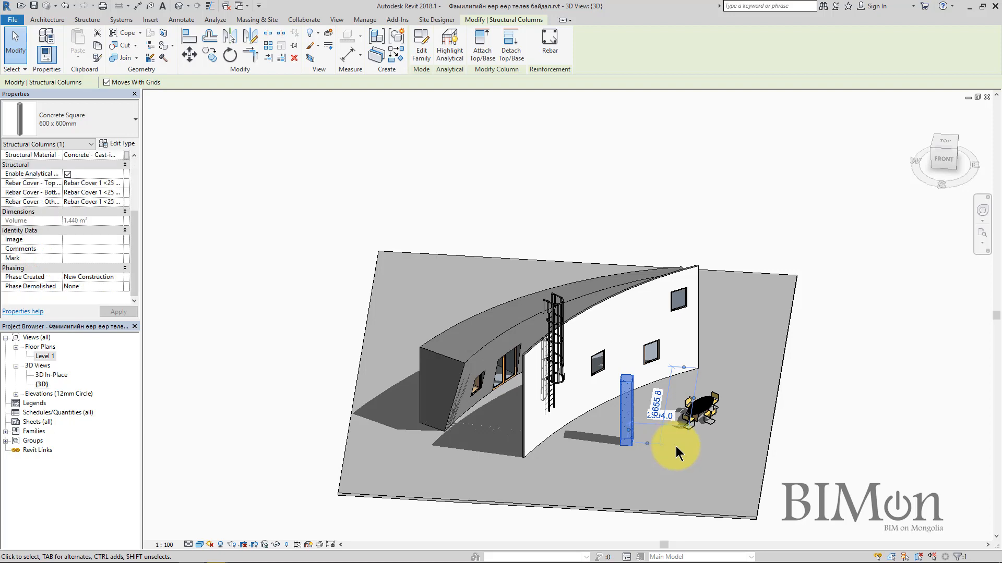
double_click(33, 354)
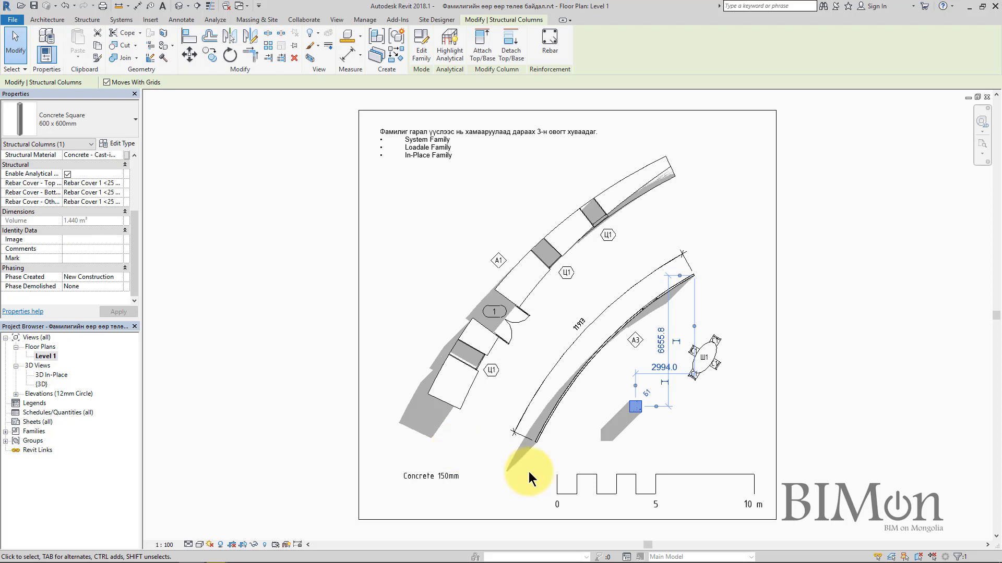
click(622, 489)
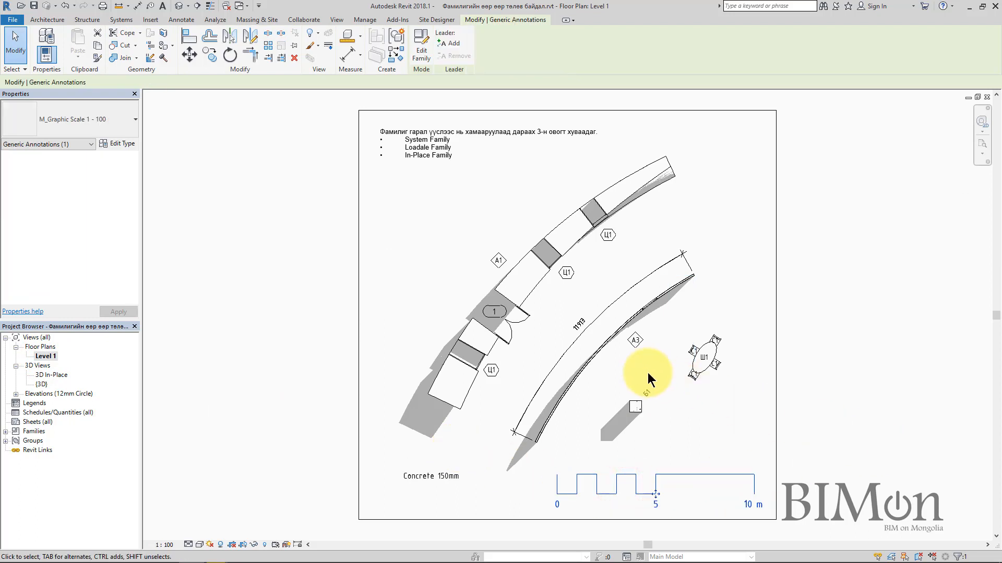
click(639, 345)
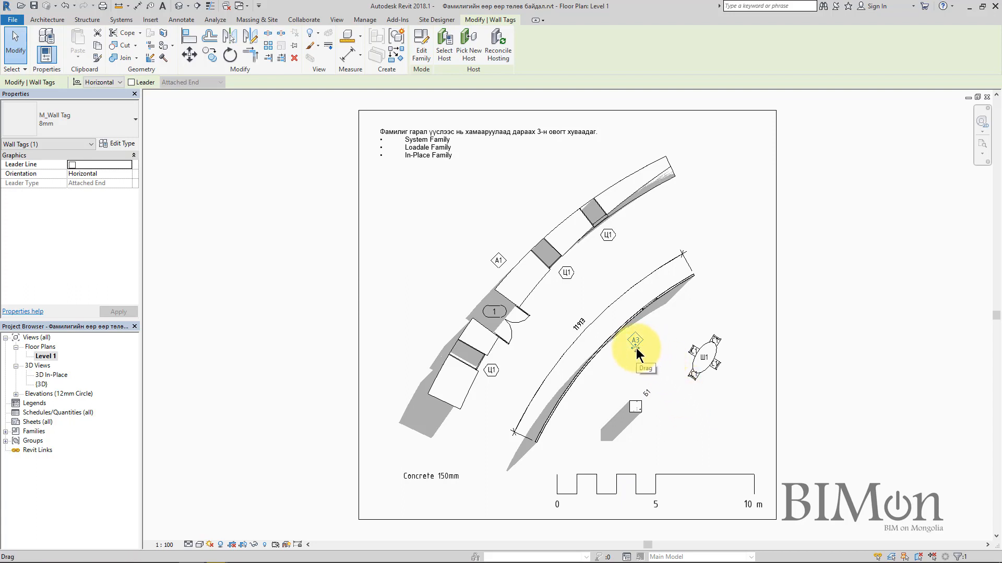
click(422, 159)
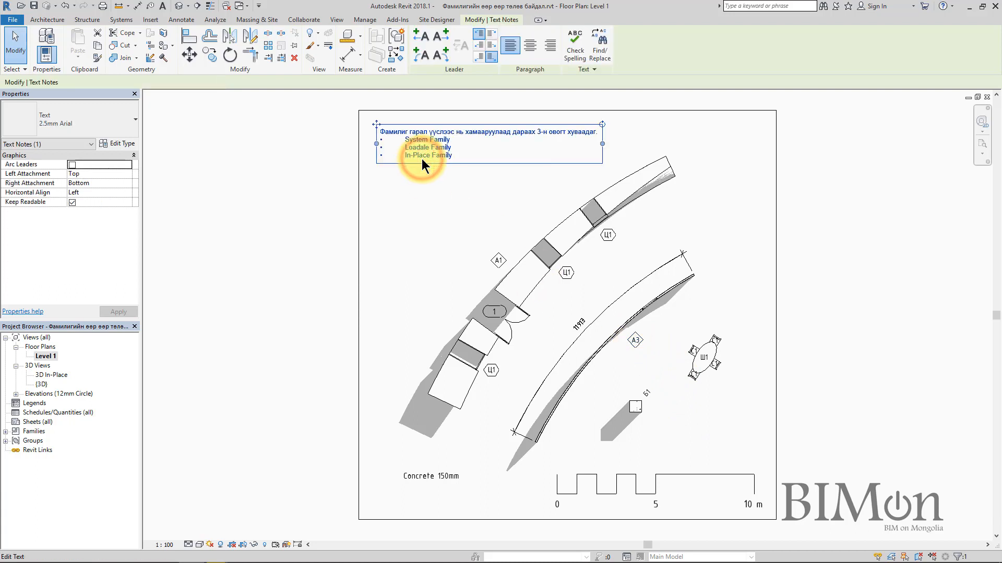
click(565, 352)
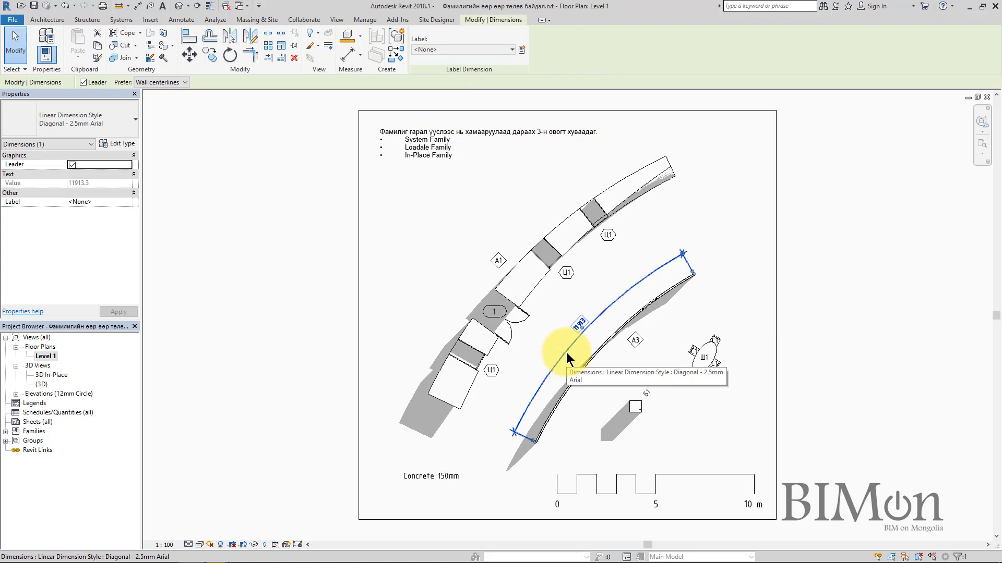
click(633, 344)
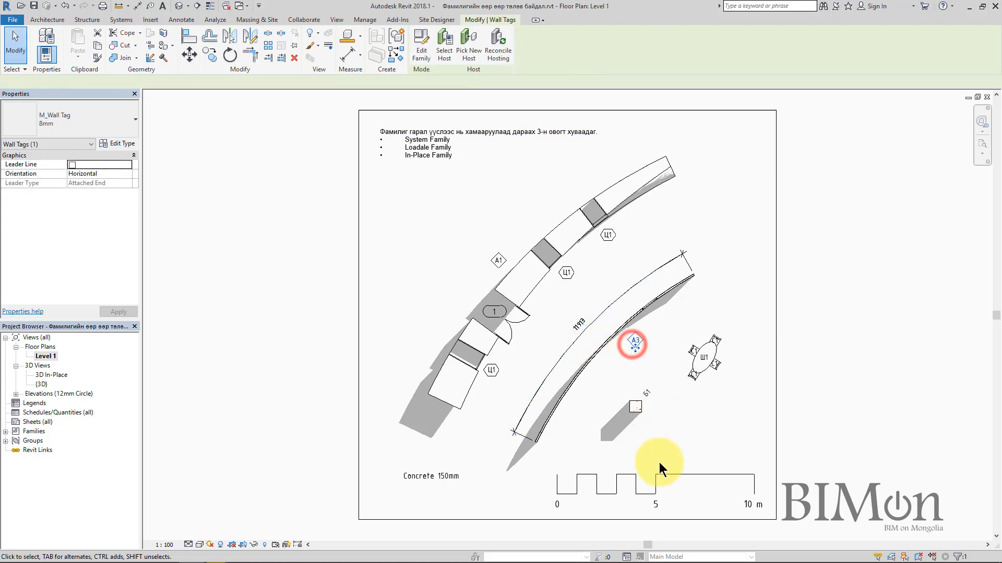
Check the Edit Family command for the graphic scale, then for the 600 x 600mm concrete column.
click(657, 474)
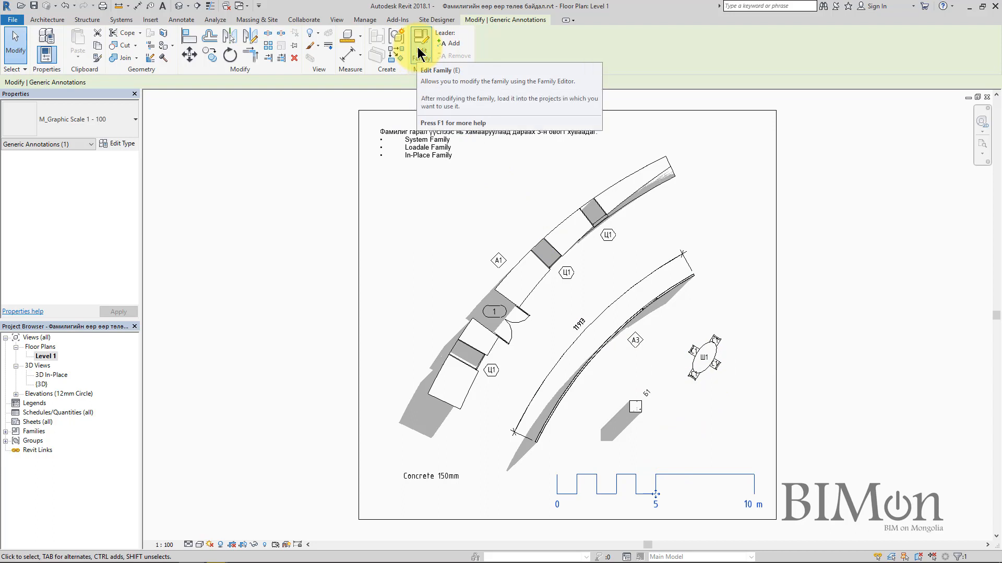
click(636, 408)
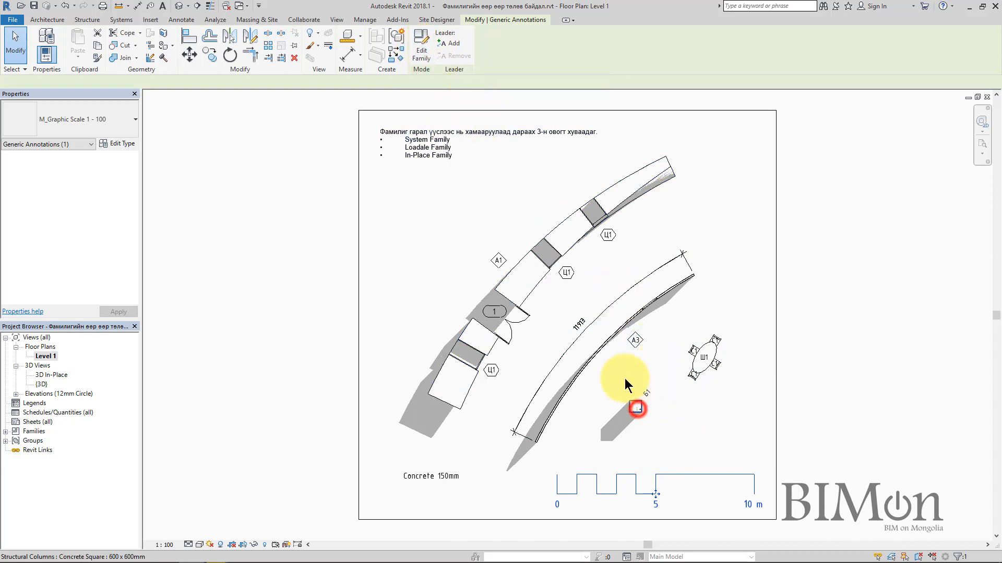
click(420, 42)
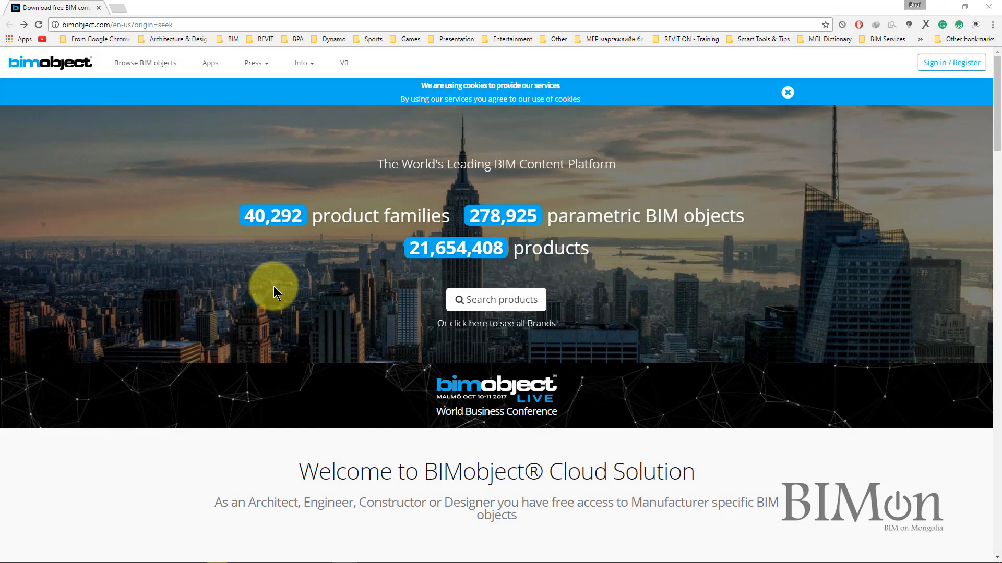
Switch to the BIMobject website, open its product search, filter by the brand A. O. Smith and browse the products.
click(502, 298)
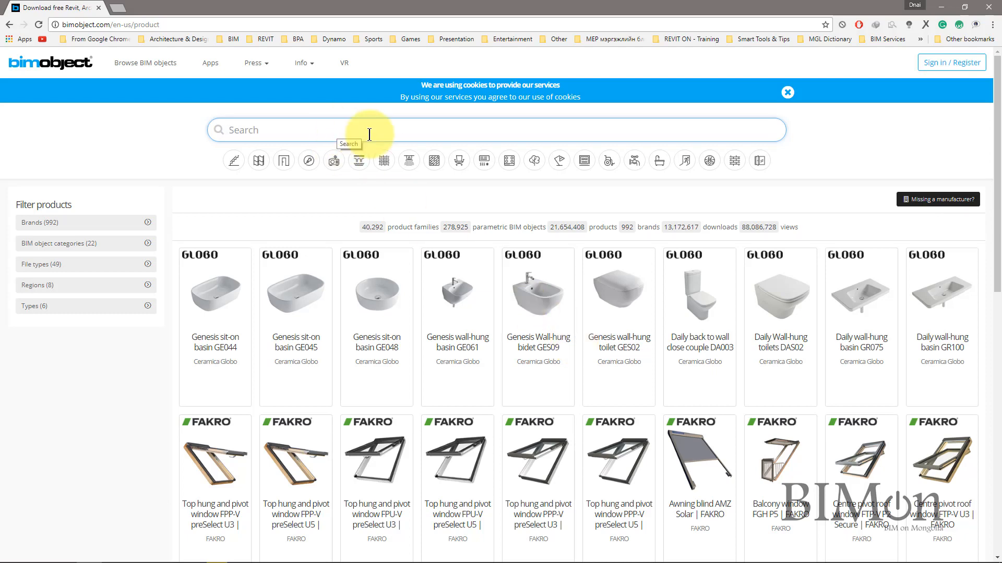
click(45, 221)
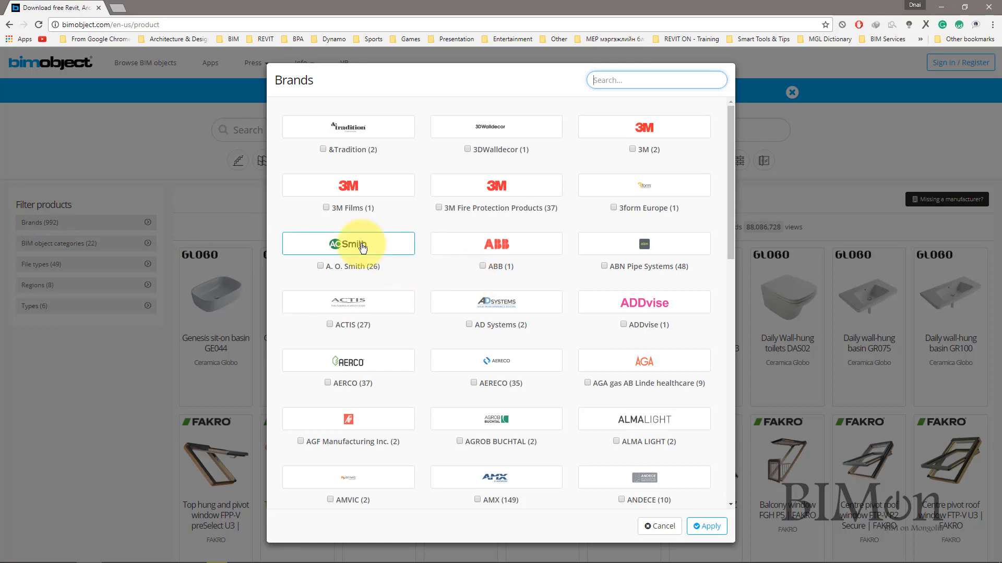
click(362, 247)
click(699, 521)
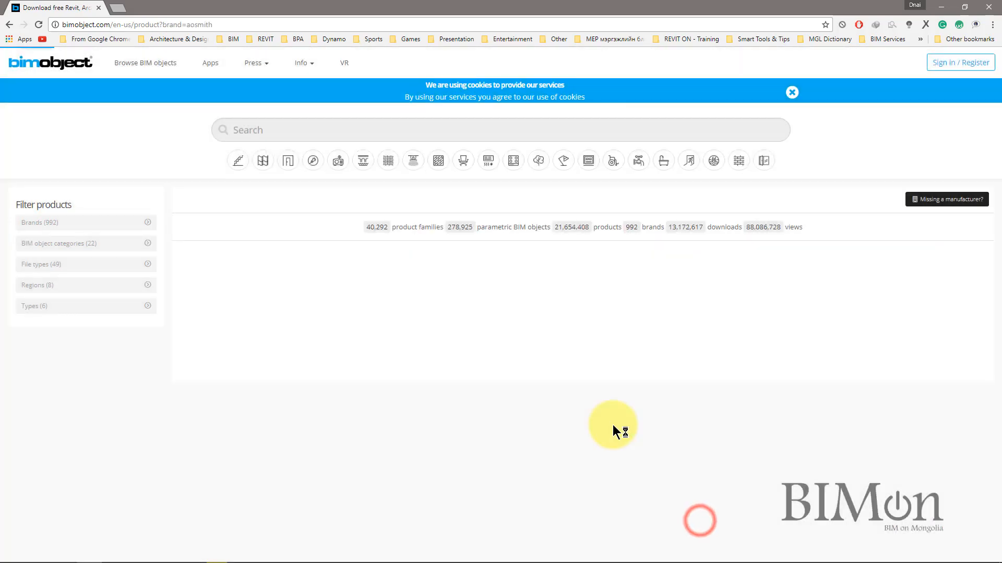
scroll(612, 425, down, 1)
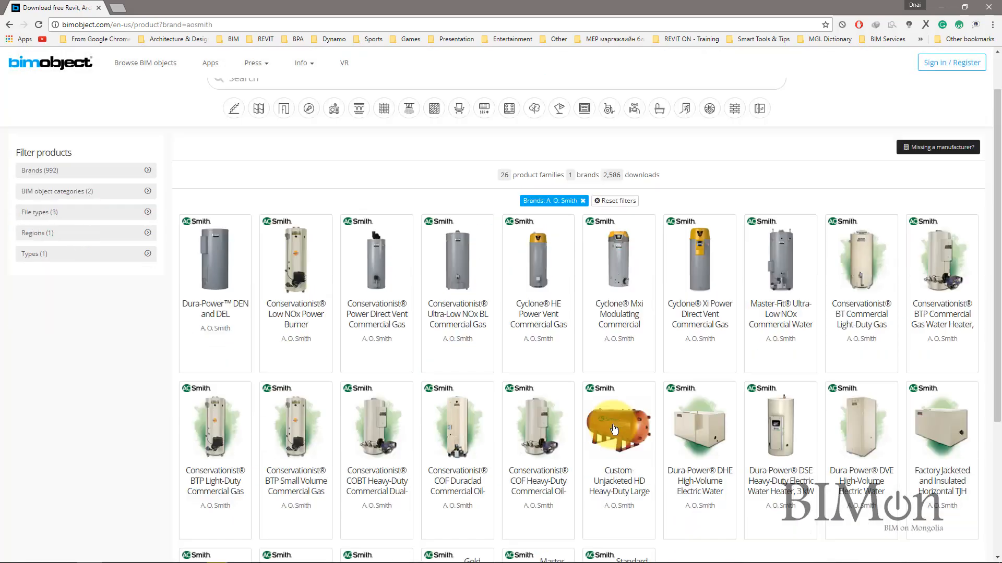
scroll(614, 428, down, 1)
scroll(754, 484, down, 2)
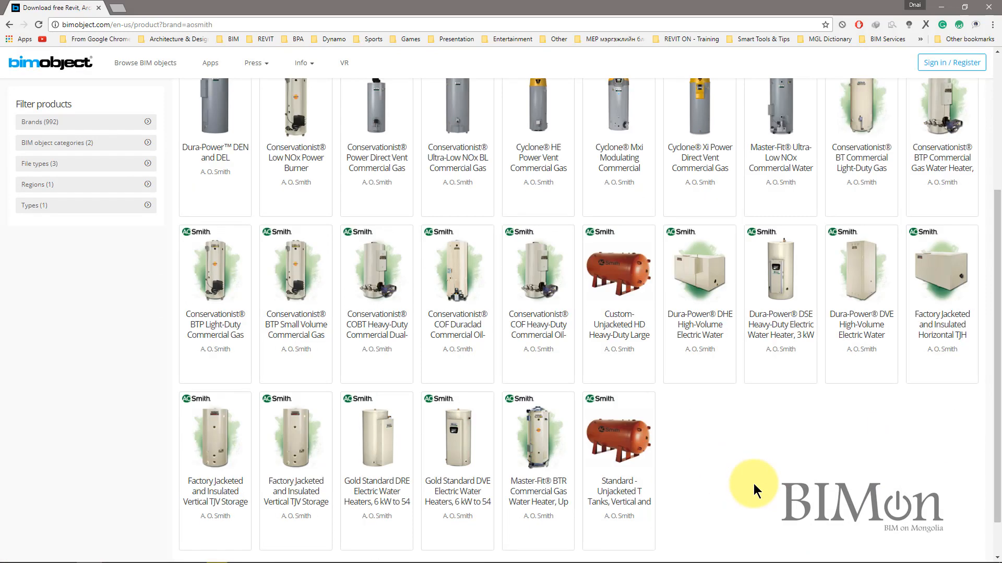